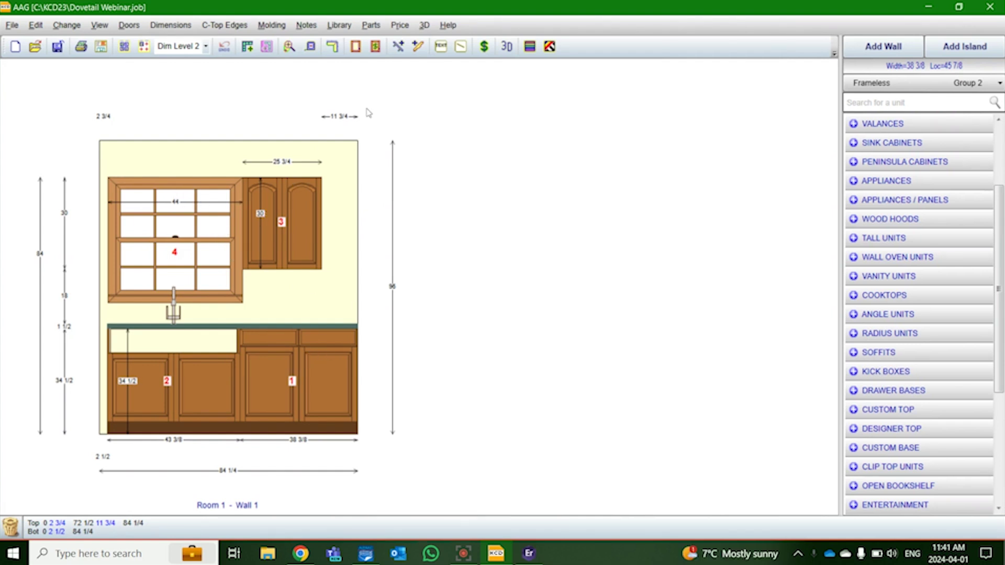
Calculate the parts cut list with the My Dovetail 9101 0.5 PLY method, sending the machine output to DXF\Dovetail Webinar.
left_click(376, 25)
left_click(458, 134)
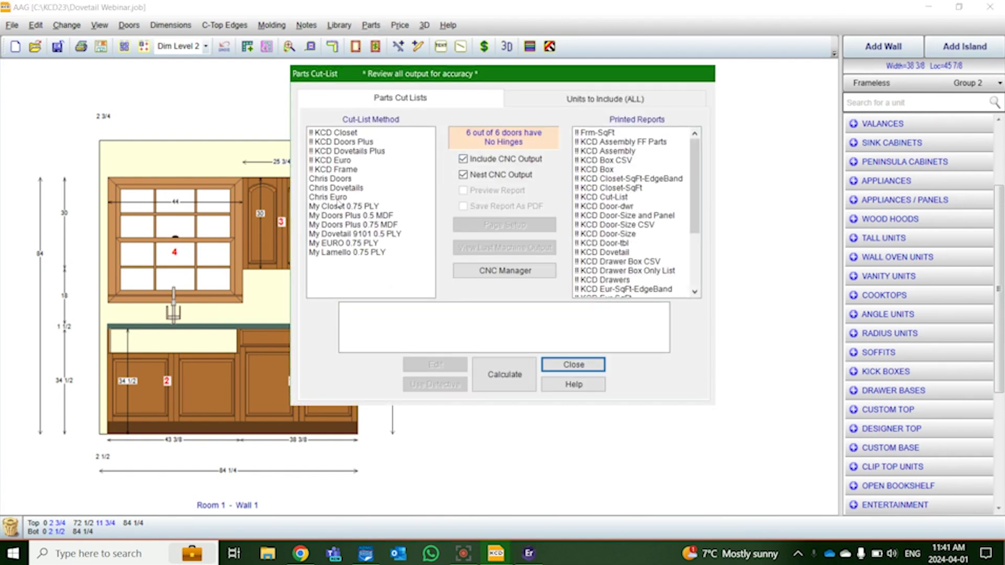
left_click(323, 179)
left_click(355, 188)
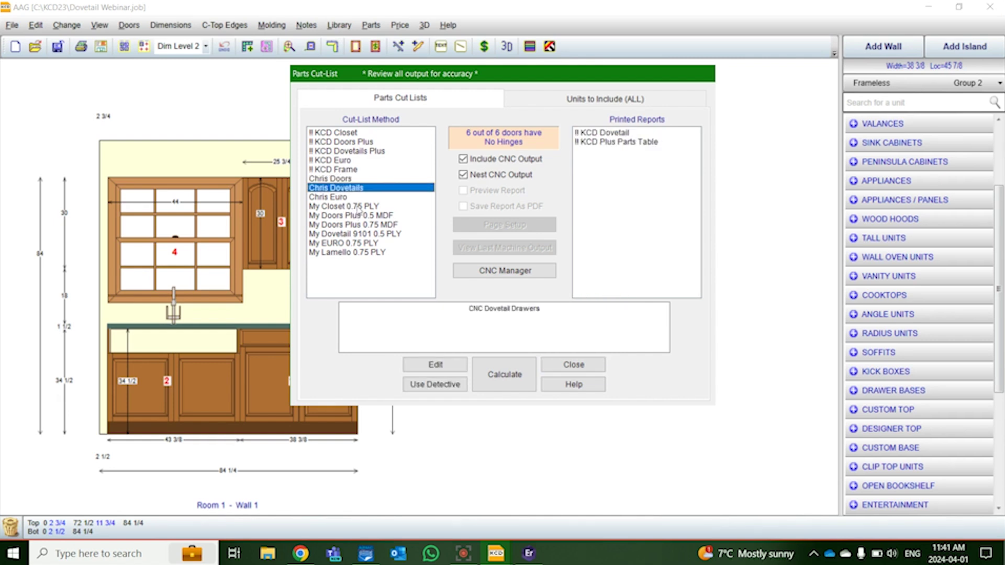
left_click(367, 237)
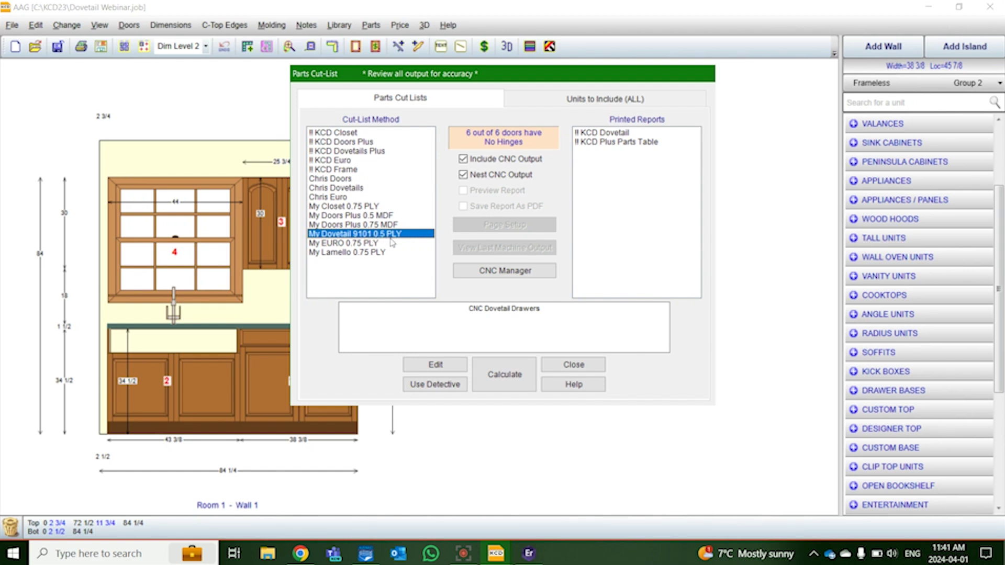
left_click(518, 376)
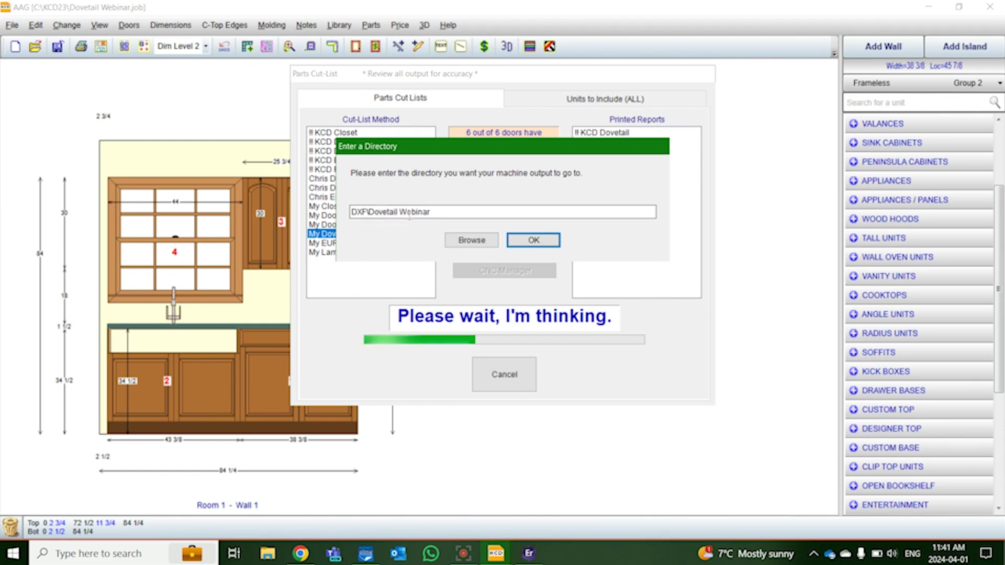
left_click(540, 241)
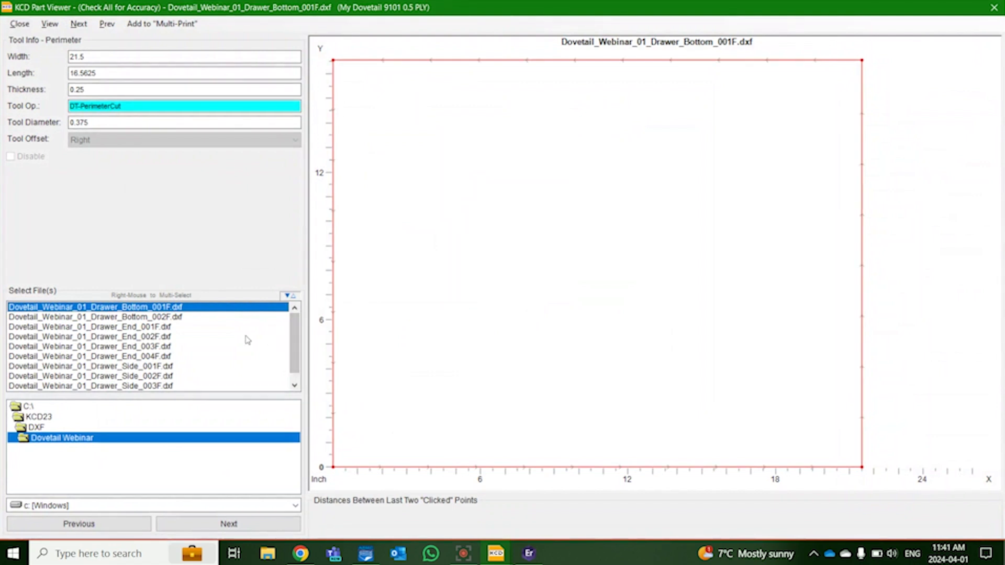
Inspect the drawer bottom, drawer end and drawer side DXF parts, and close the part viewer and cut-list dialog.
key("Down")
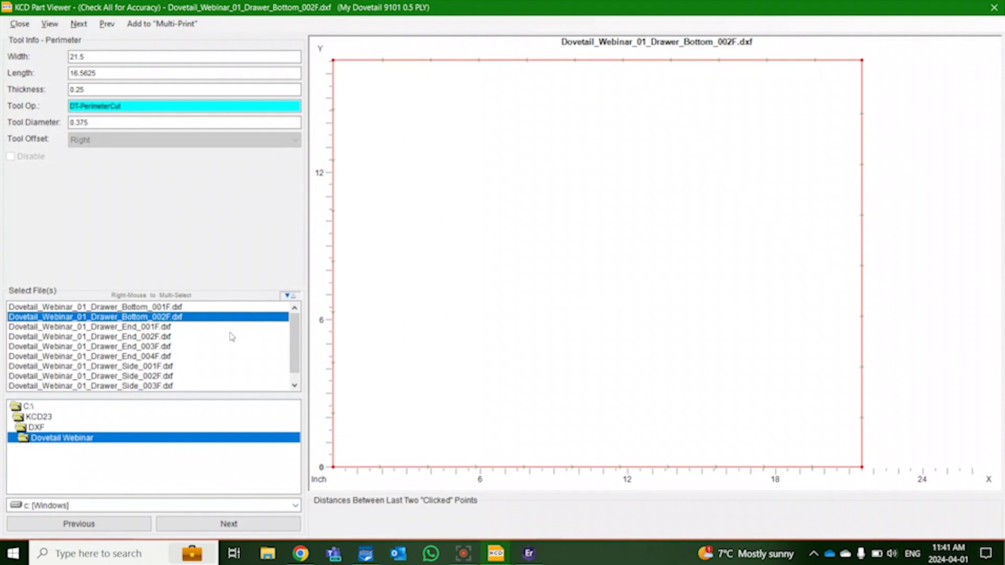
left_click(210, 330)
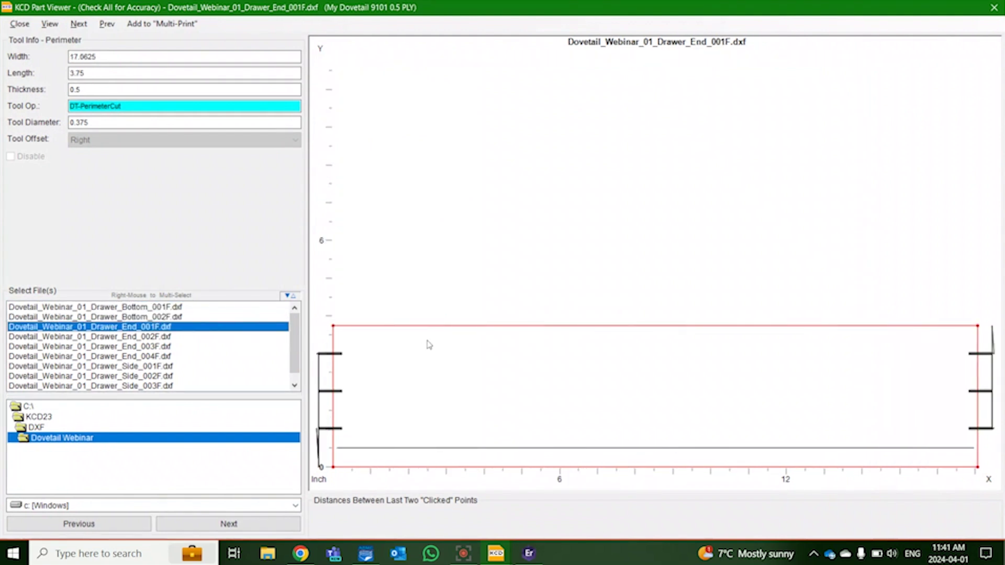
key("Down")
key("Down")
key("Down")
key("Down")
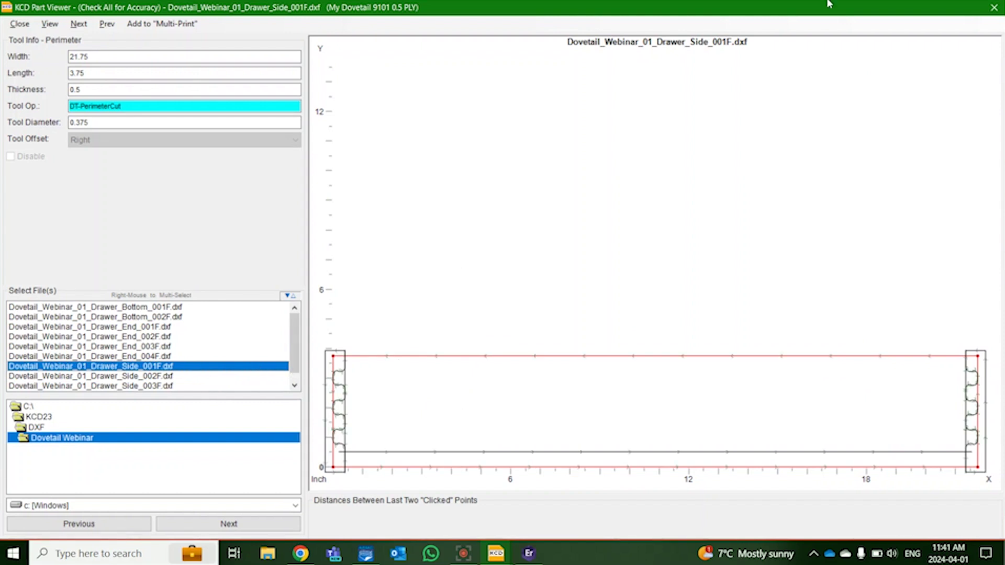
left_click(994, 7)
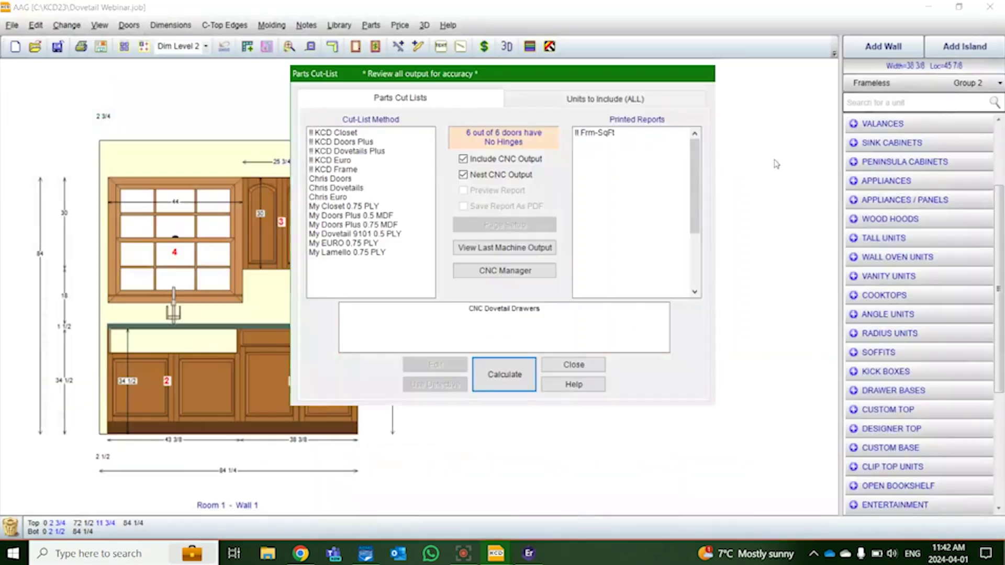
left_click(574, 365)
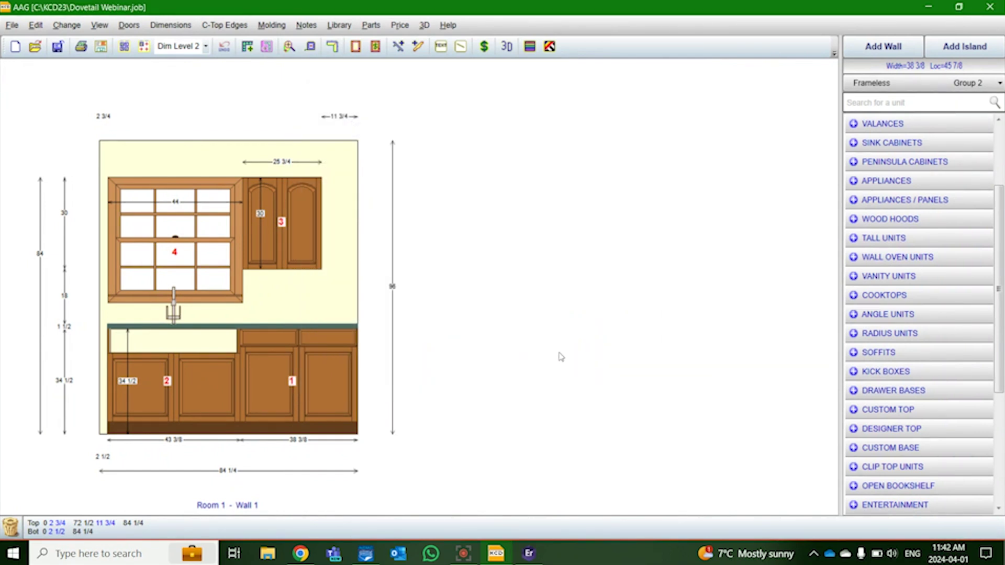
Switch to EnRoute and open Automatic Toolpath Processing, keeping KCD Software as the design application.
mouse_move(536, 556)
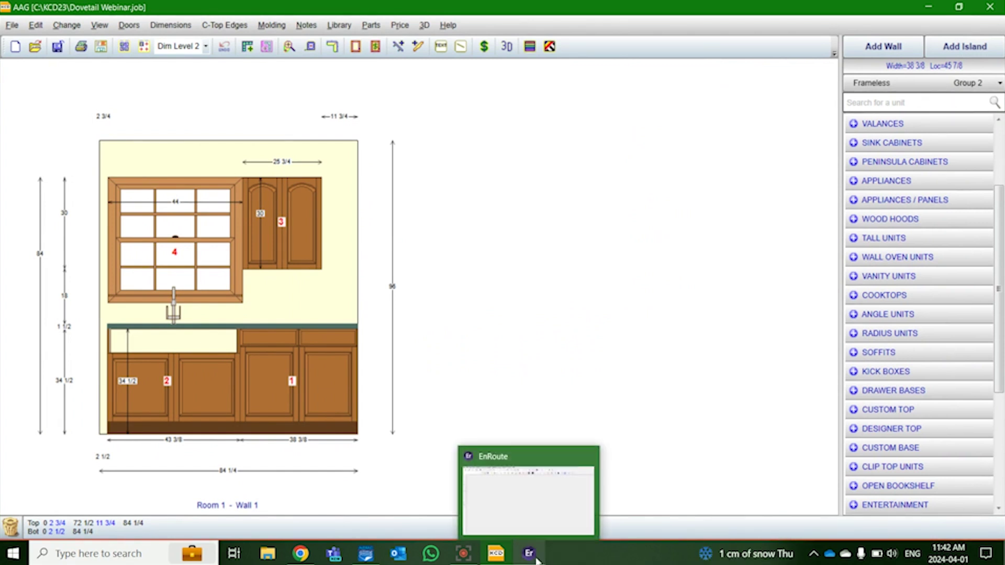
left_click(529, 555)
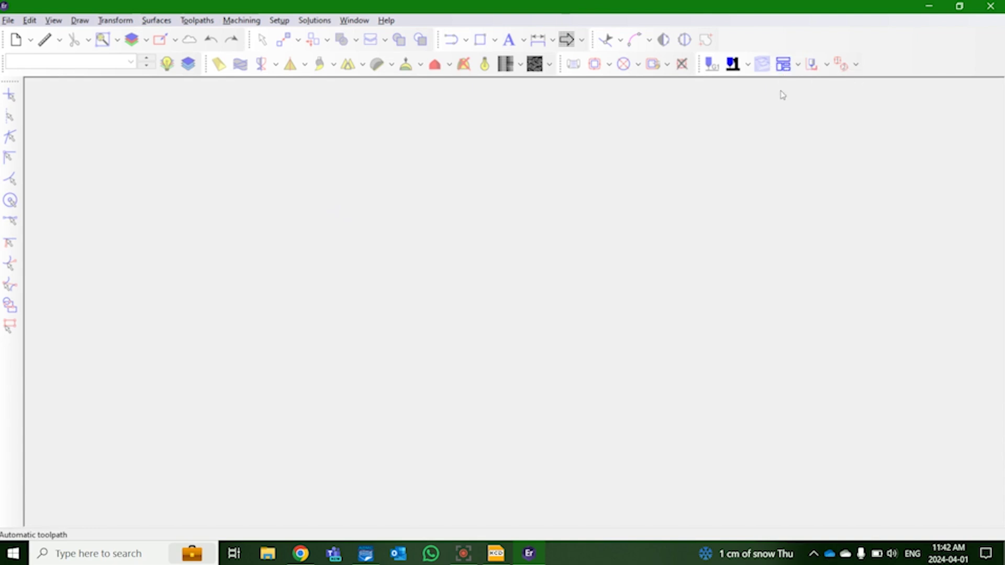
left_click(783, 65)
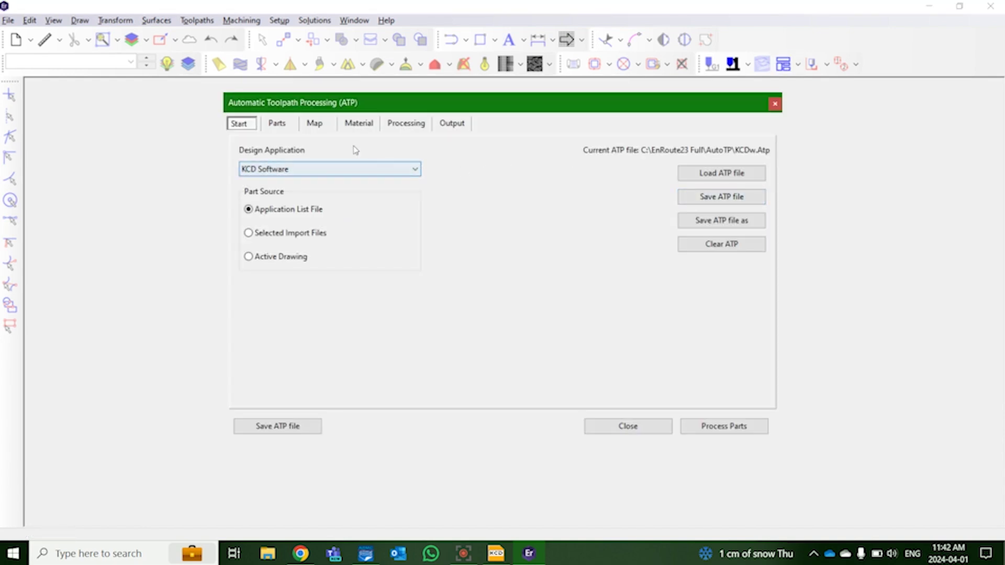
left_click(387, 170)
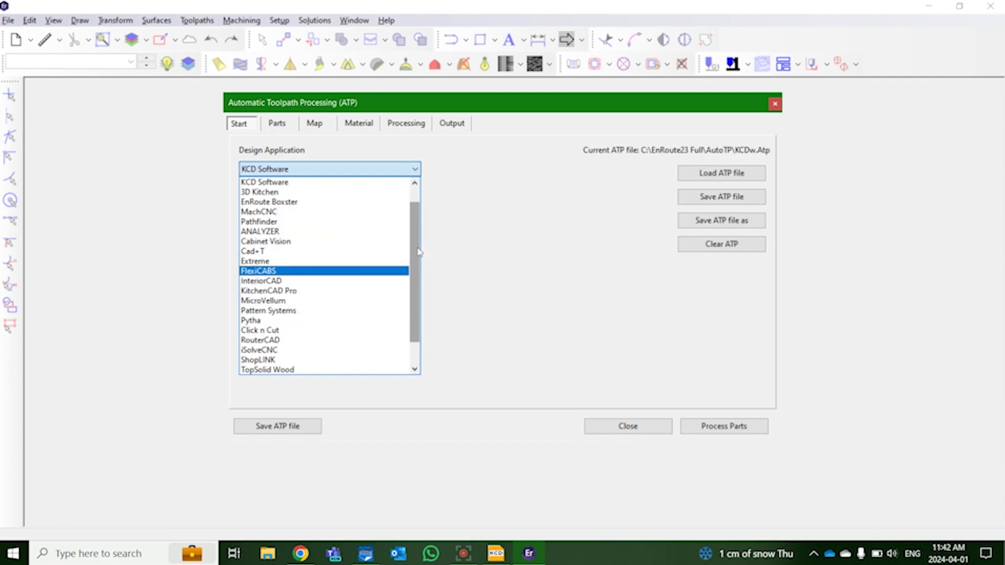
scroll(419, 252, "up", 1)
scroll(419, 252, "down", 2)
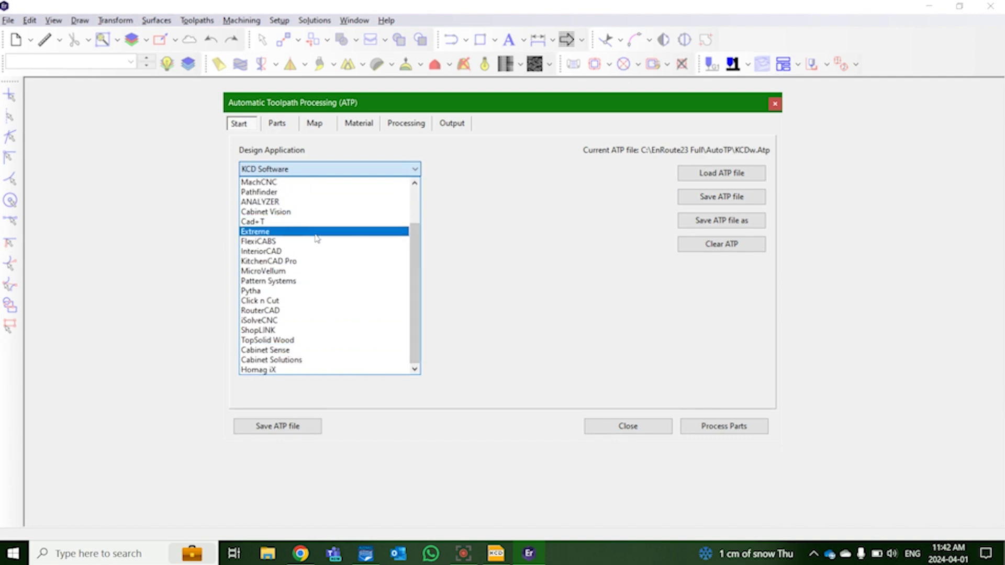
scroll(316, 237, "up", 1)
left_click(505, 231)
Add the Dovetail Webinar_CNCList file from the Dovetail Webinar folder as the part list and process its parts into NC output.
left_click(289, 127)
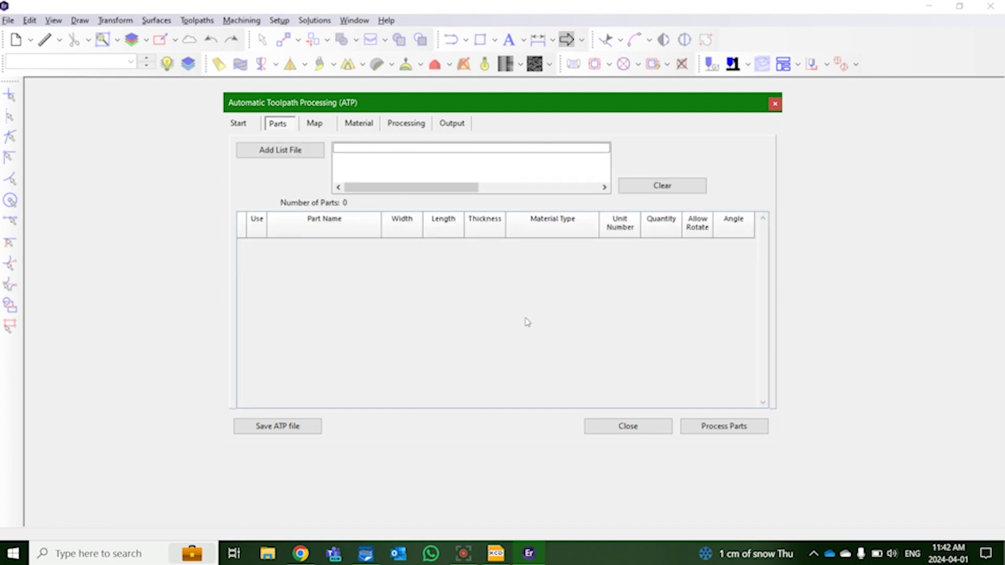
left_click(271, 152)
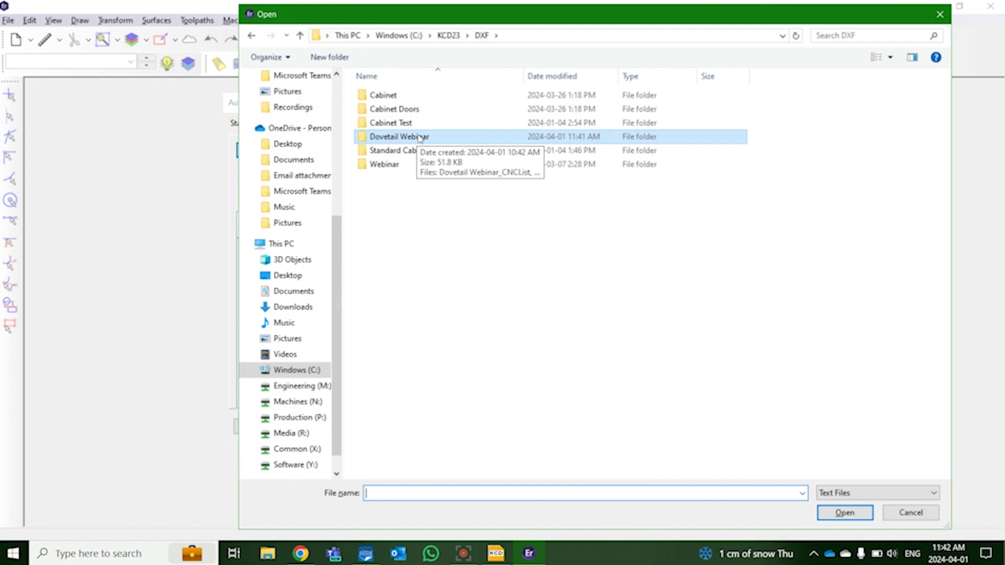
double_click(419, 137)
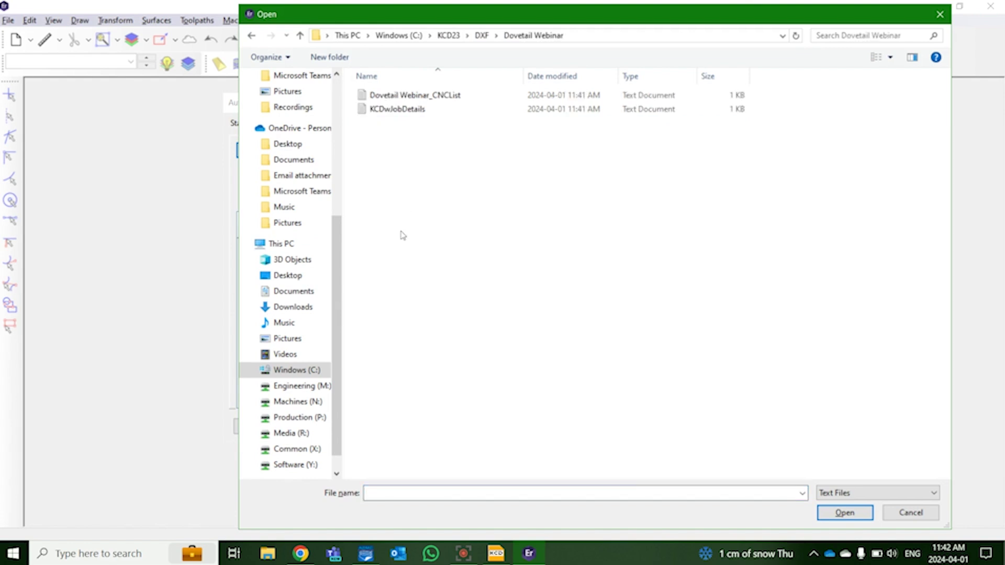
left_click(446, 96)
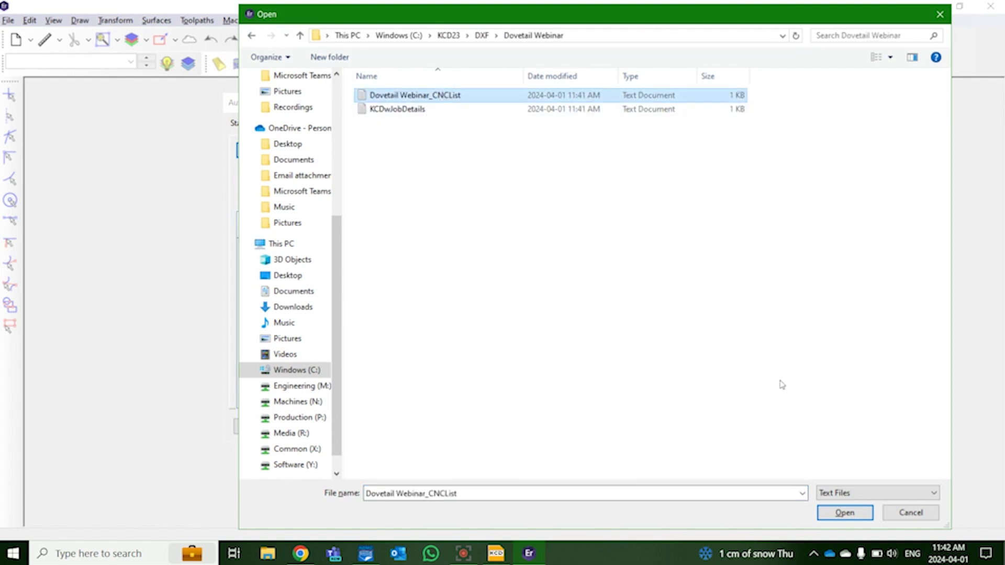
left_click(845, 513)
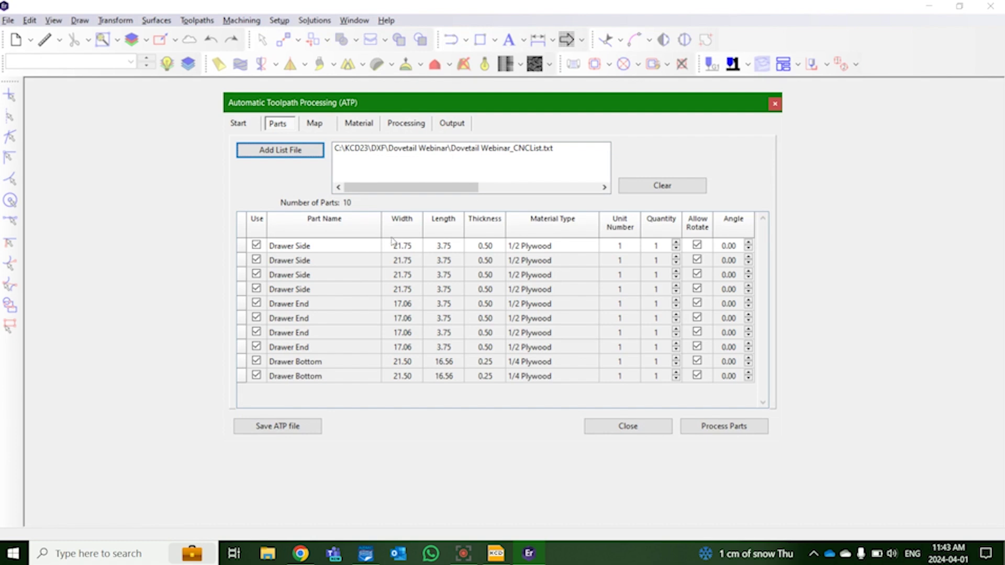
left_click(726, 425)
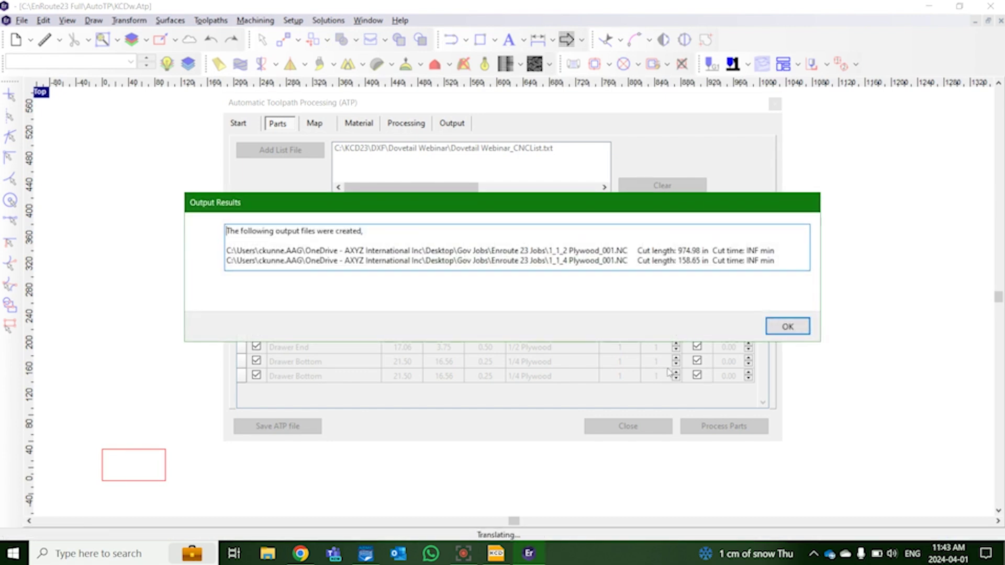
left_click(783, 327)
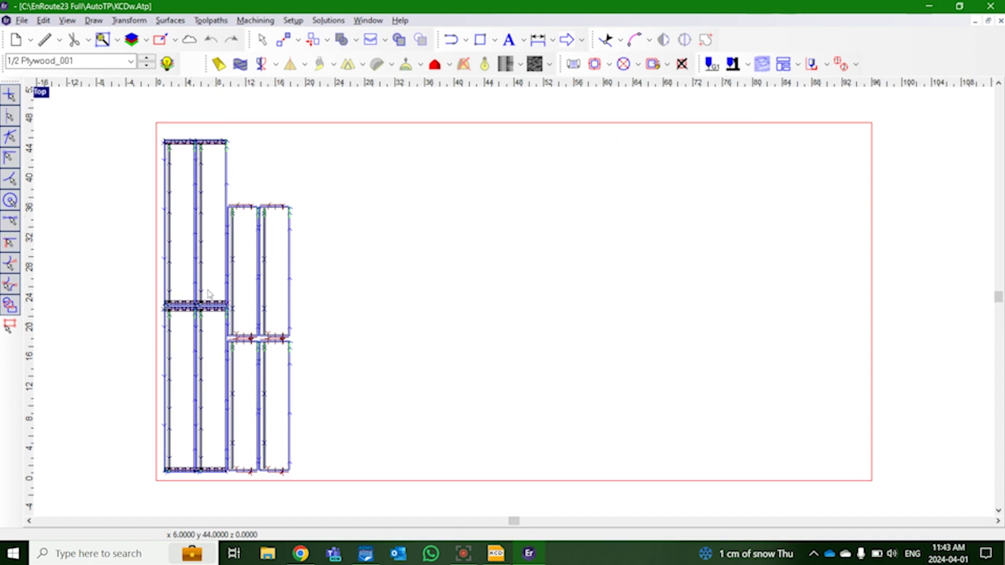
Delete the upper drawer bottom from the 1/4 Plywood_001 sheet.
left_click(148, 64)
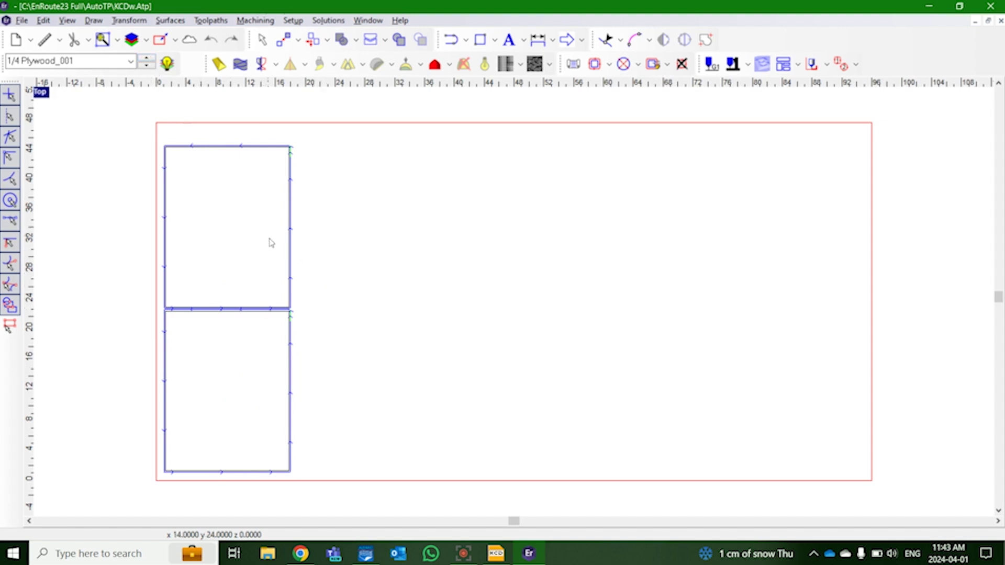
left_click(207, 173)
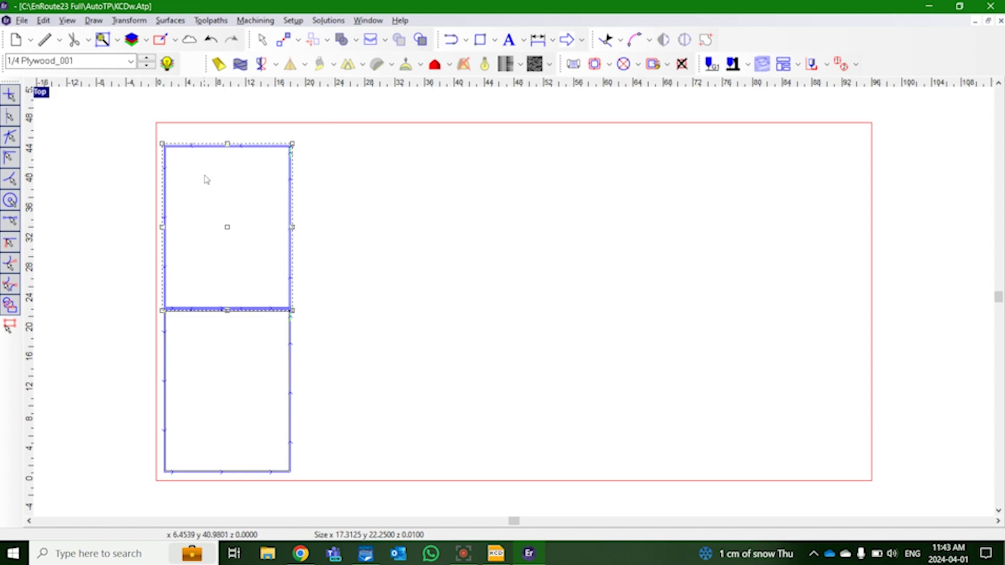
key("Delete")
Delete the upper row of drawer sides and ends from the 1/2 Plywood_001 sheet.
left_click(151, 66)
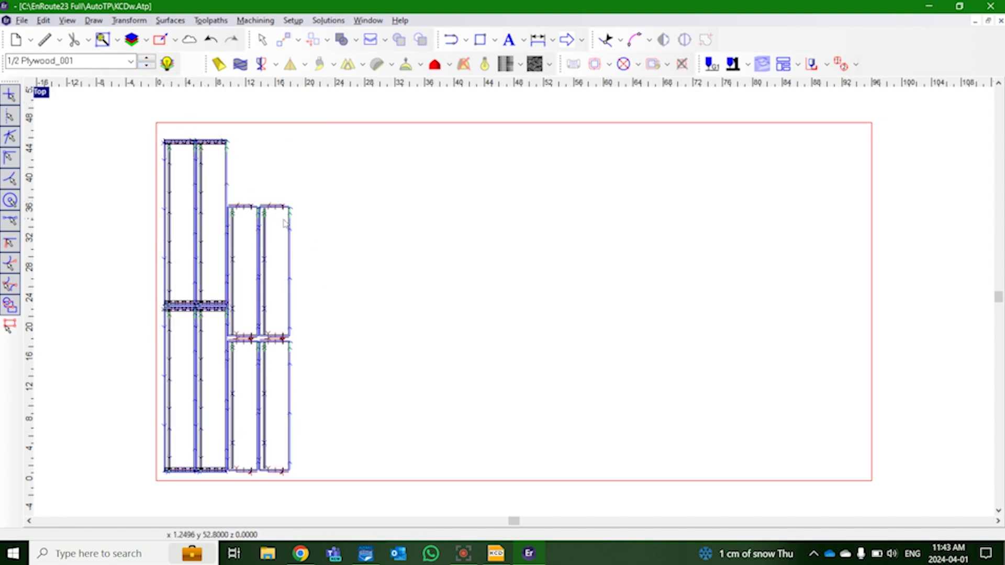
left_click_drag(338, 244, 144, 148)
key("Delete")
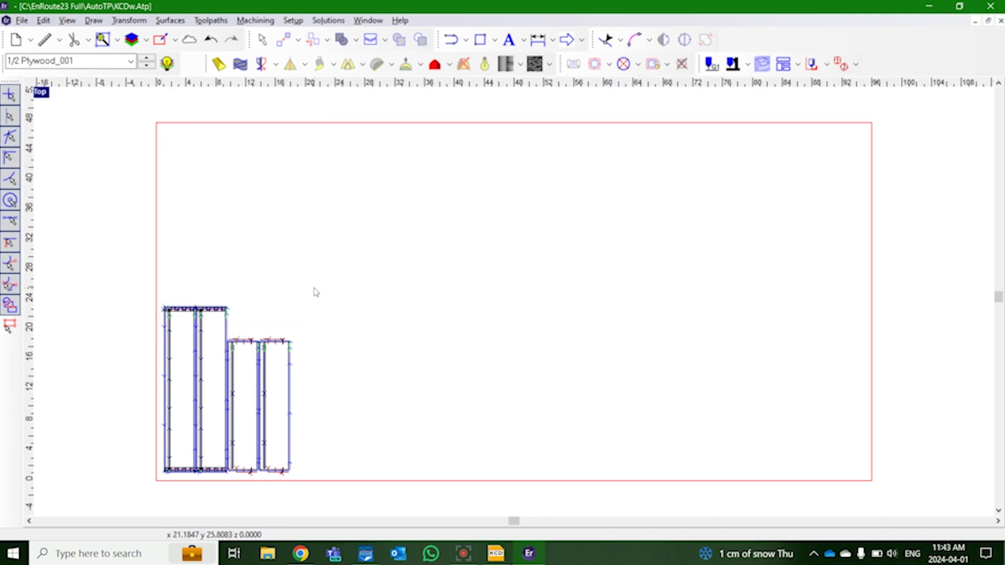
Rotate all remaining 1/2 Plywood_001 parts a quarter turn counterclockwise about Z and move them inside the sheet's lower-left corner.
key("ctrl+a")
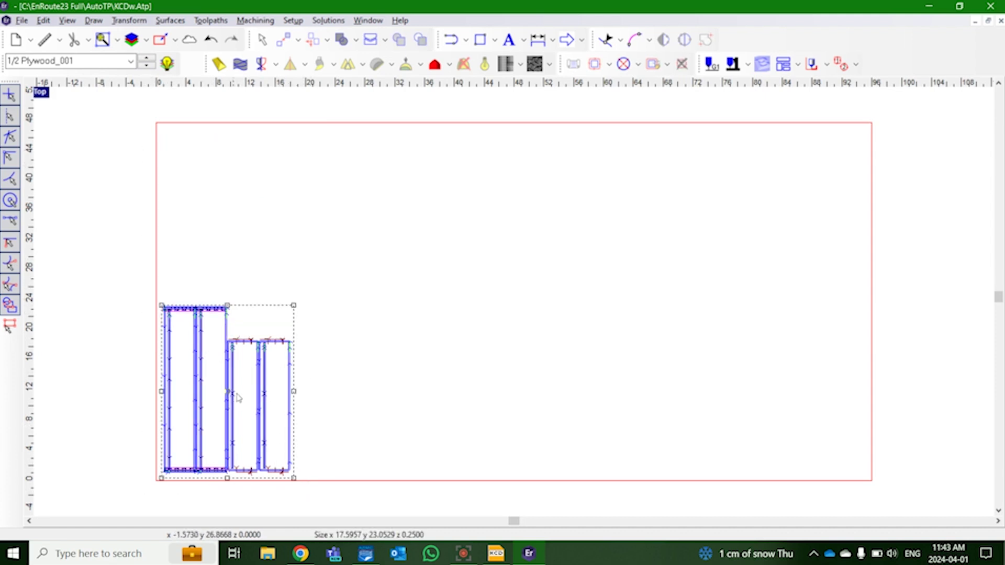
left_click(132, 20)
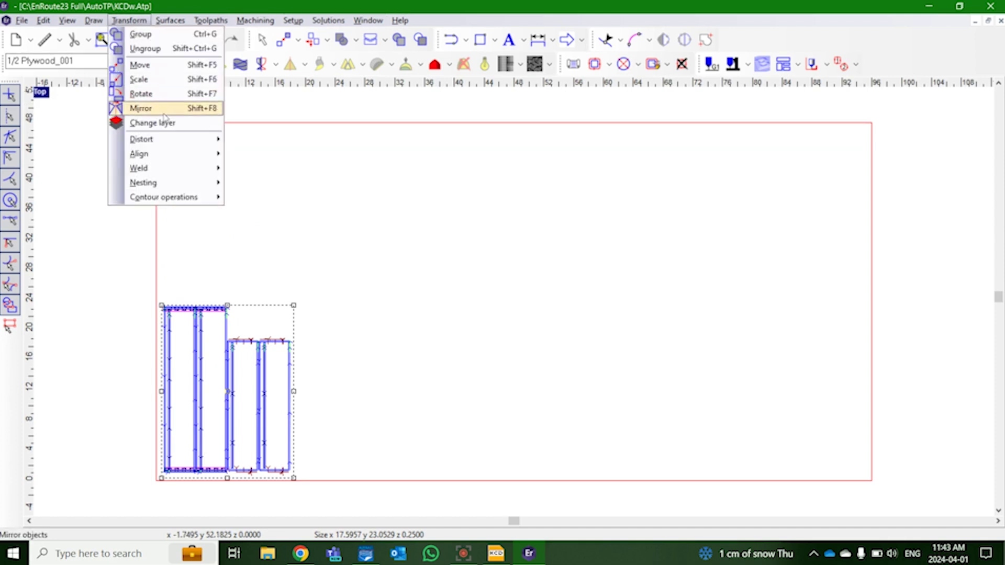
left_click(137, 94)
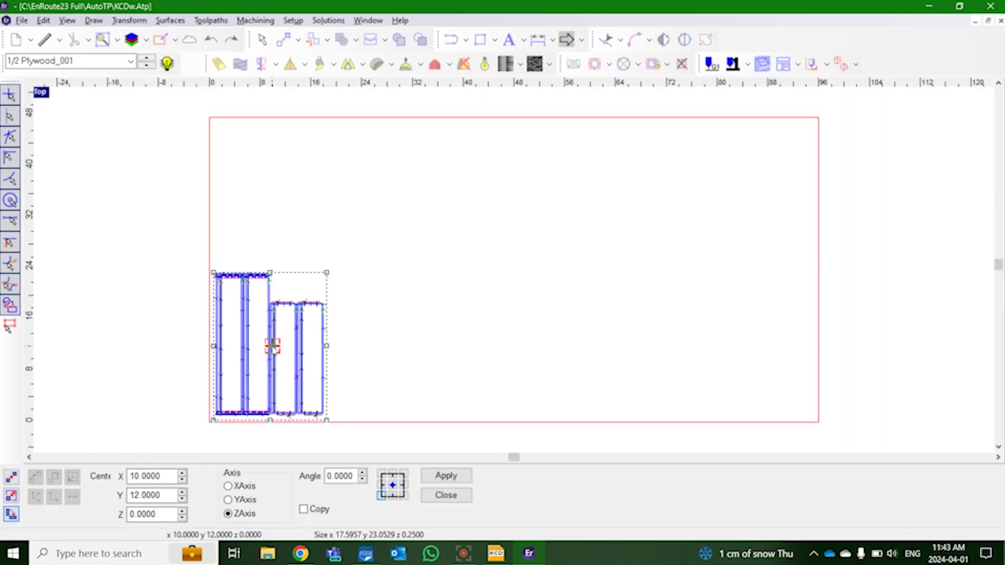
left_click_drag(332, 343, 272, 309)
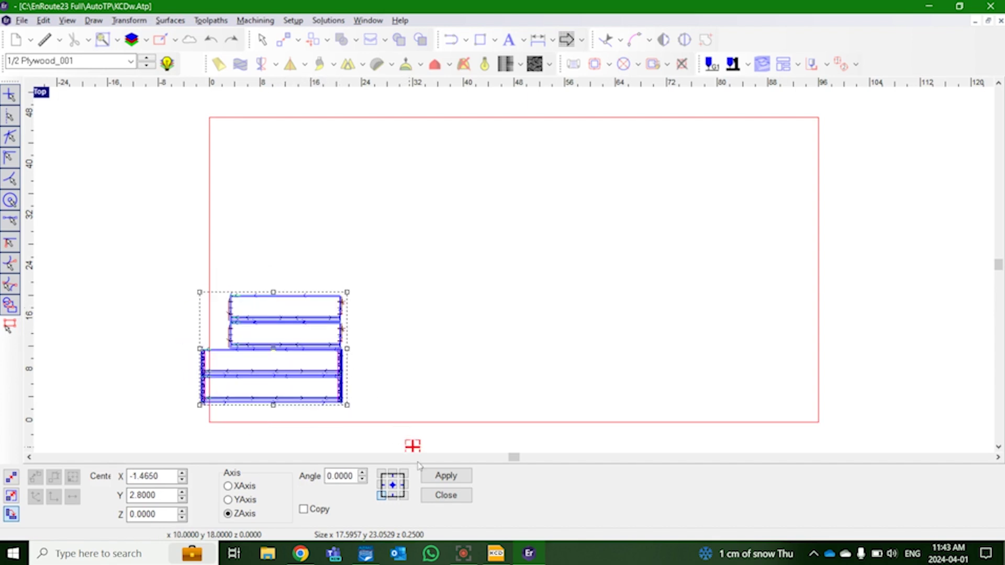
left_click(446, 495)
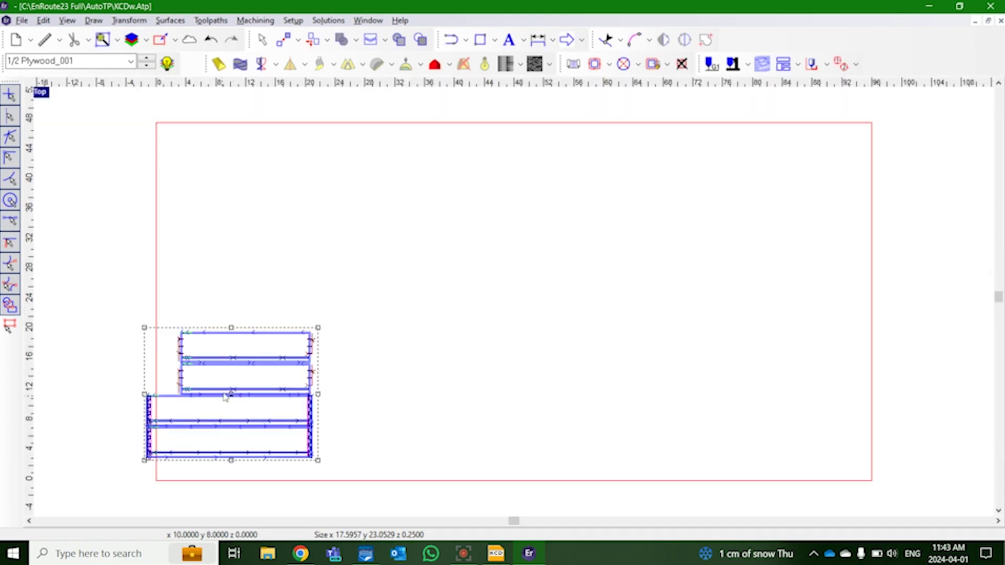
left_click_drag(234, 403, 251, 415)
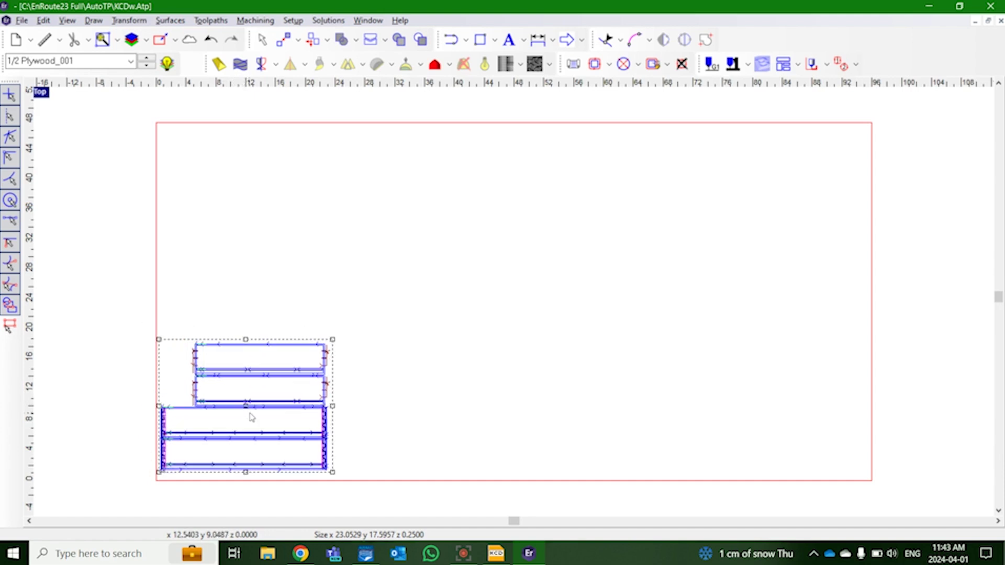
left_click(392, 404)
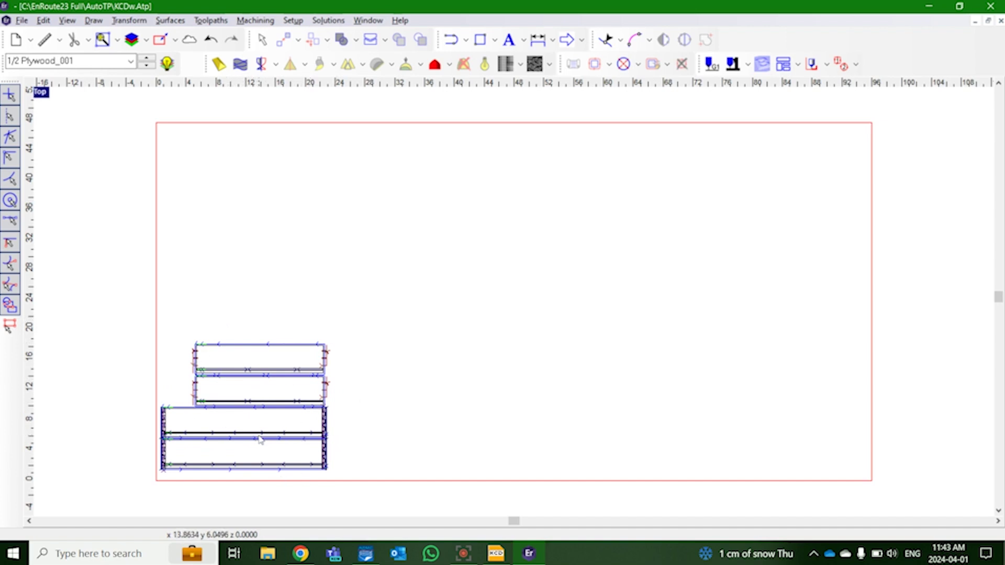
Display the 1/4 Plywood_001 sheet to view the remaining drawer bottom.
scroll(257, 438, "up", 1)
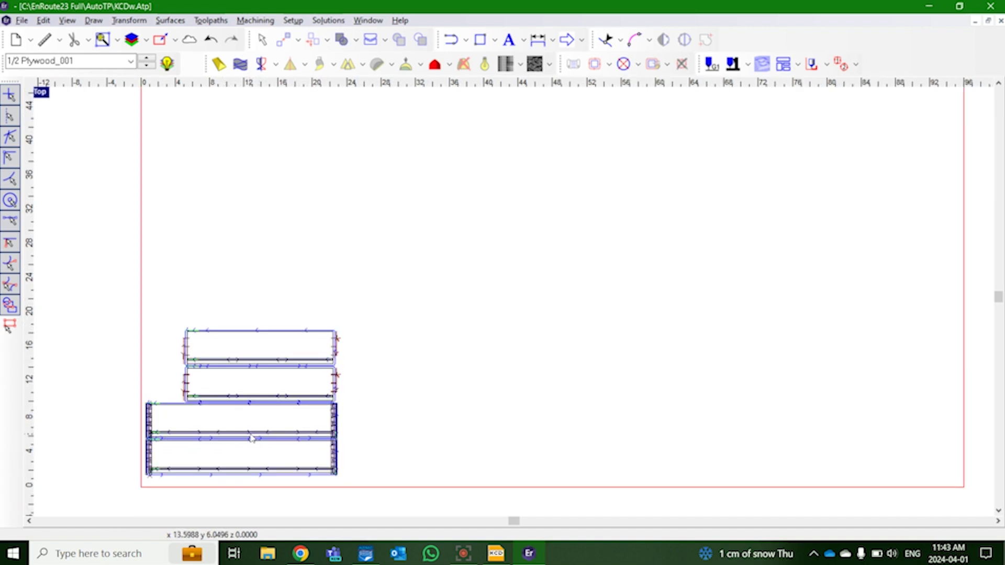
left_click(150, 63)
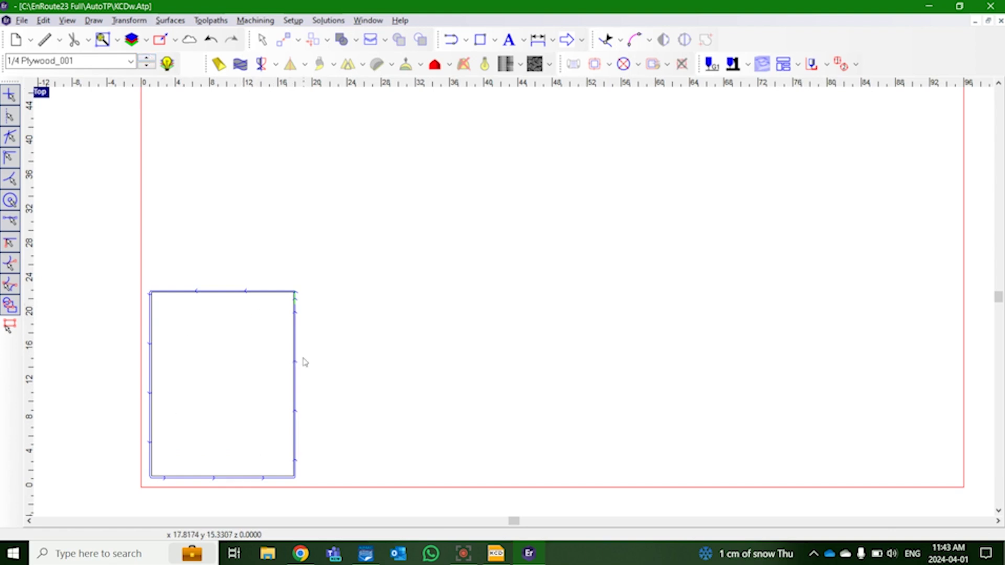
Set the 1/2 Plywood_001 output's tool order to 1/2" Down, 1/4" Down, Vortex 9101, 3/8" Comp.
left_click(147, 60)
scroll(383, 245, "down", 1)
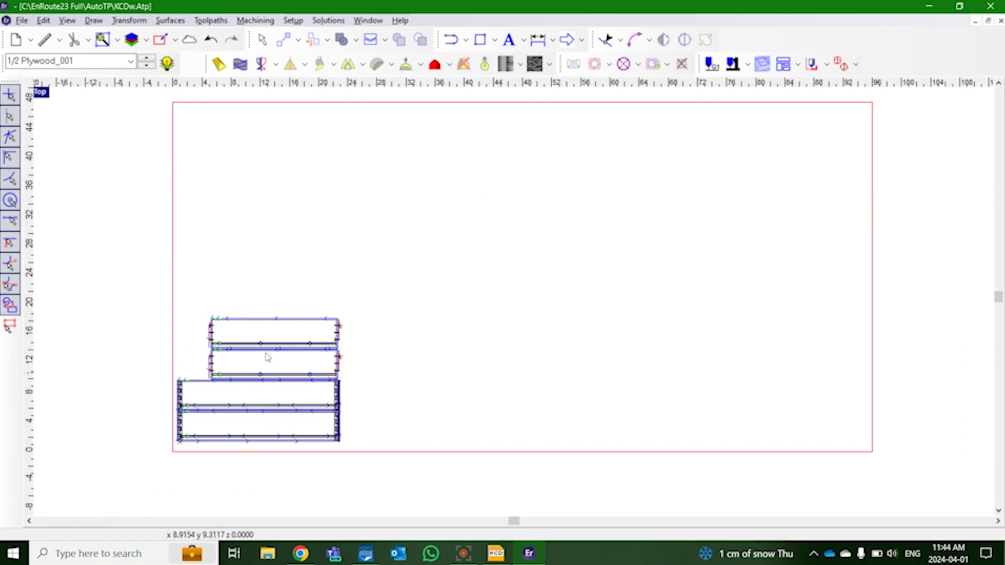
left_click(711, 65)
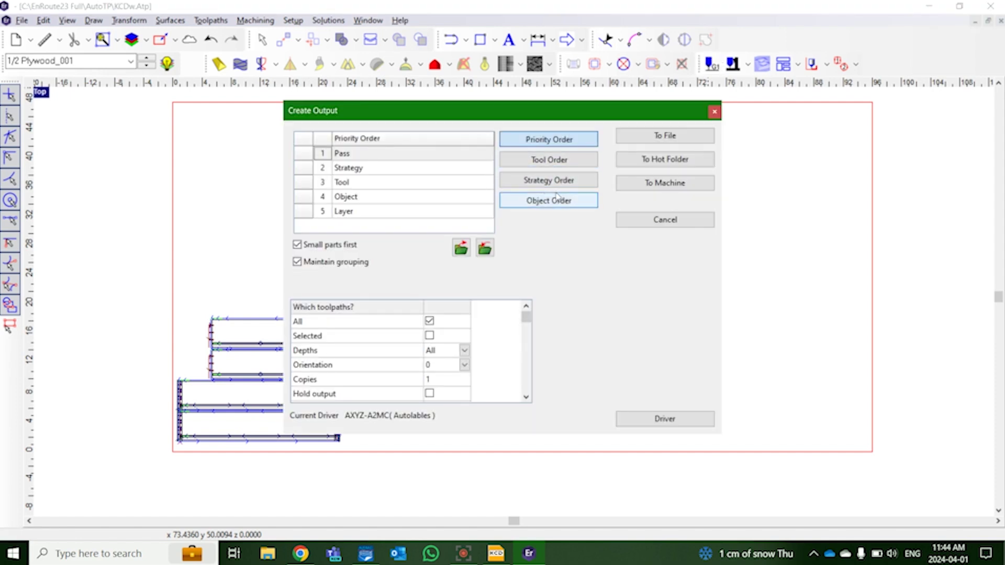
left_click(539, 162)
left_click_drag(310, 203, 310, 164)
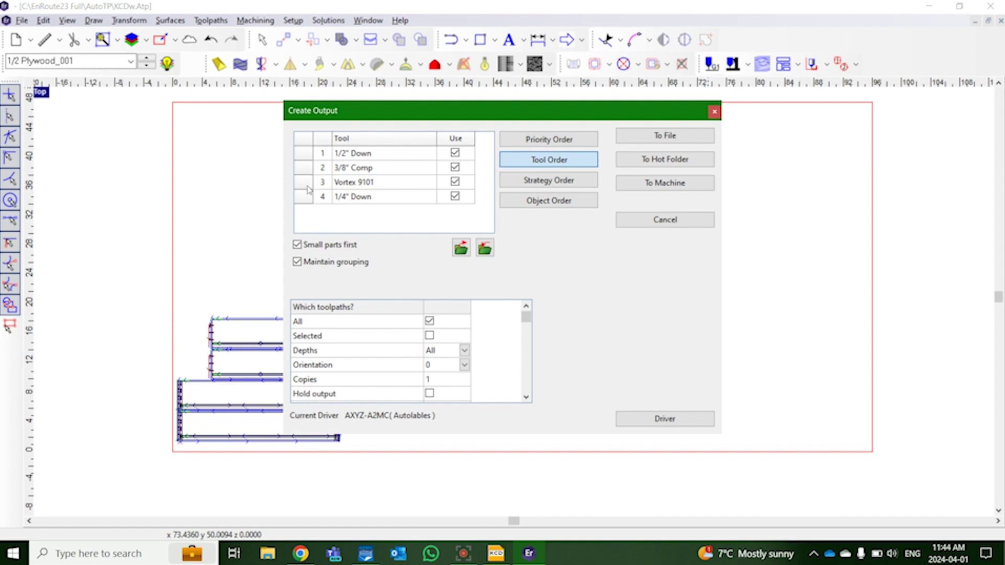
left_click_drag(310, 198, 310, 177)
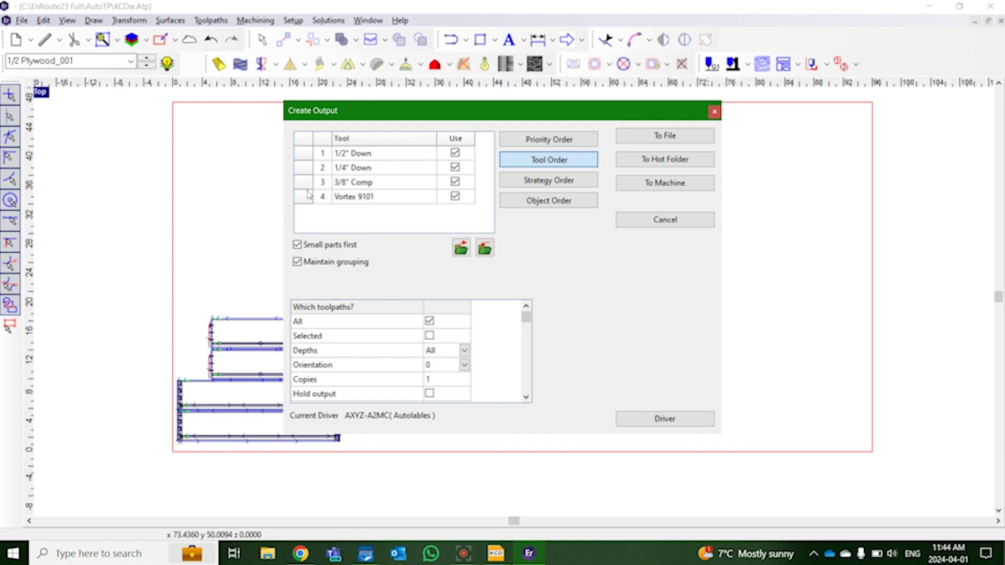
left_click_drag(306, 199, 305, 188)
Output the toolpaths to the NC file Webinar Dovetails in the NC (A2MC) folder, replacing the existing file.
left_click(663, 138)
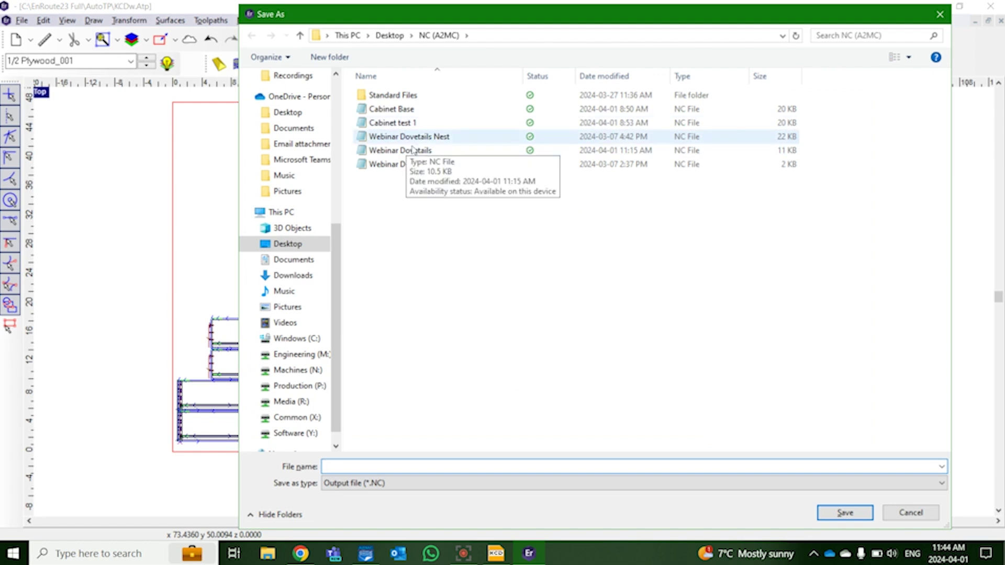
left_click(421, 151)
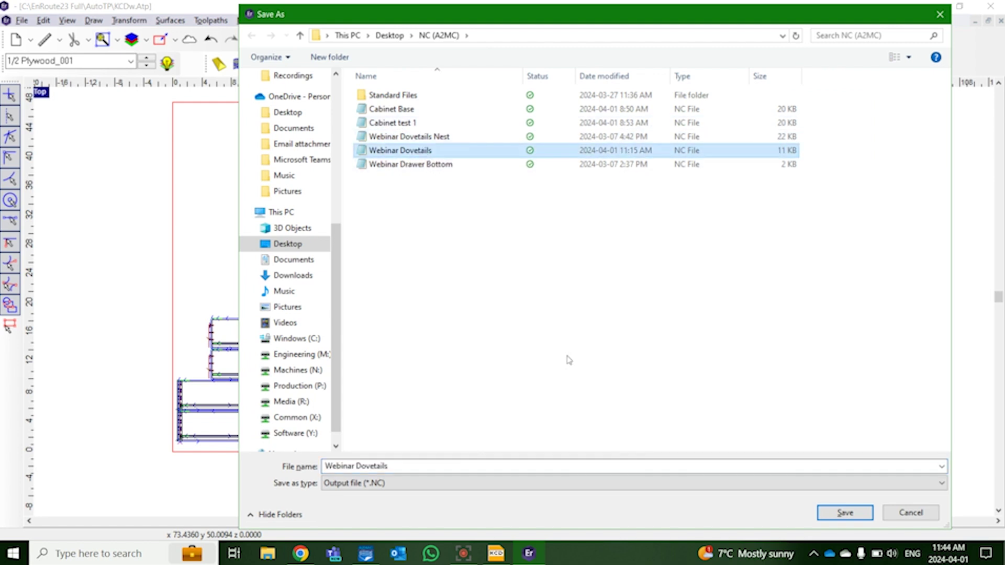
left_click(845, 512)
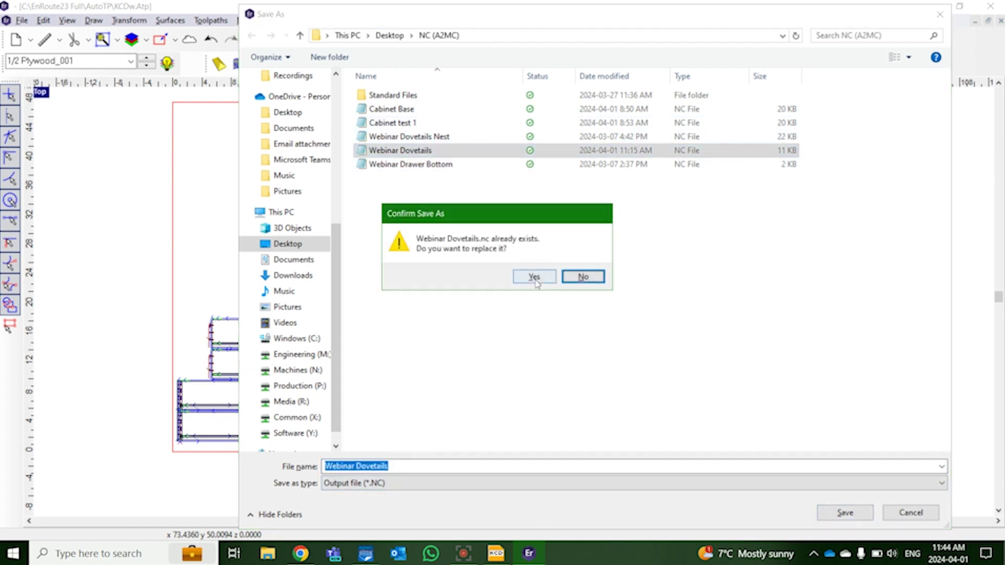
left_click(534, 278)
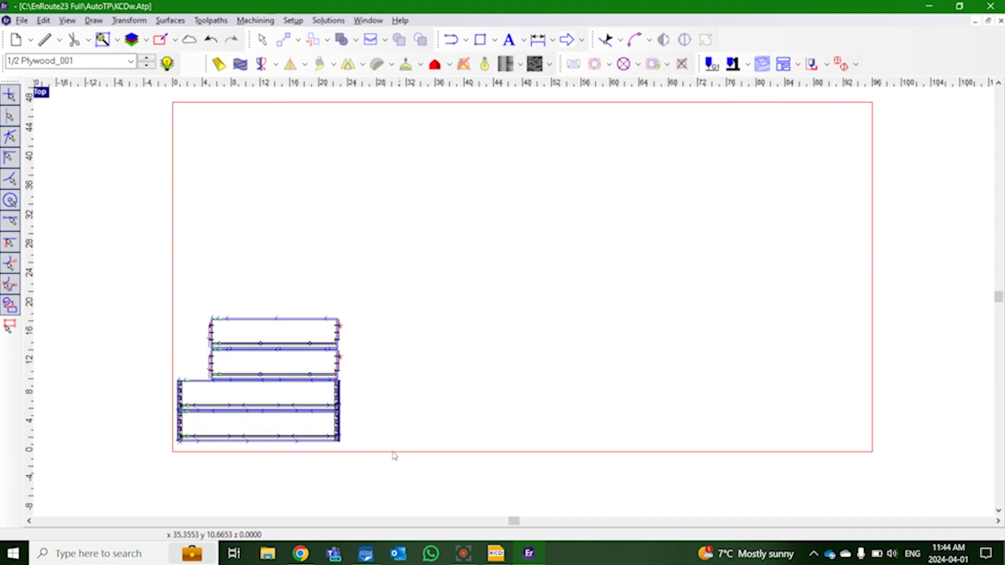
Switch to the A2MC App Manager, open File Manager and connect to the machine through its A2MC IP address.
left_click(368, 555)
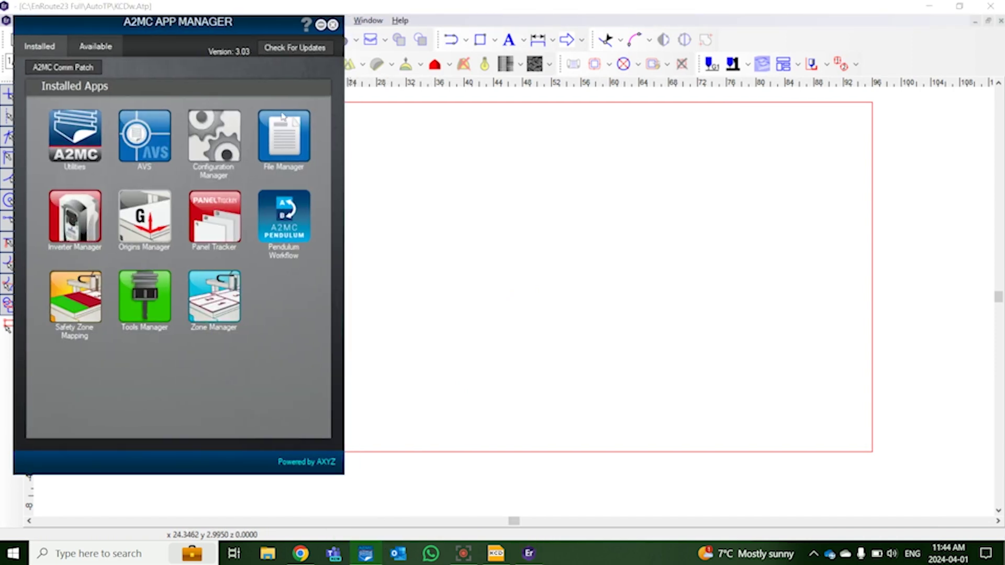
left_click(303, 144)
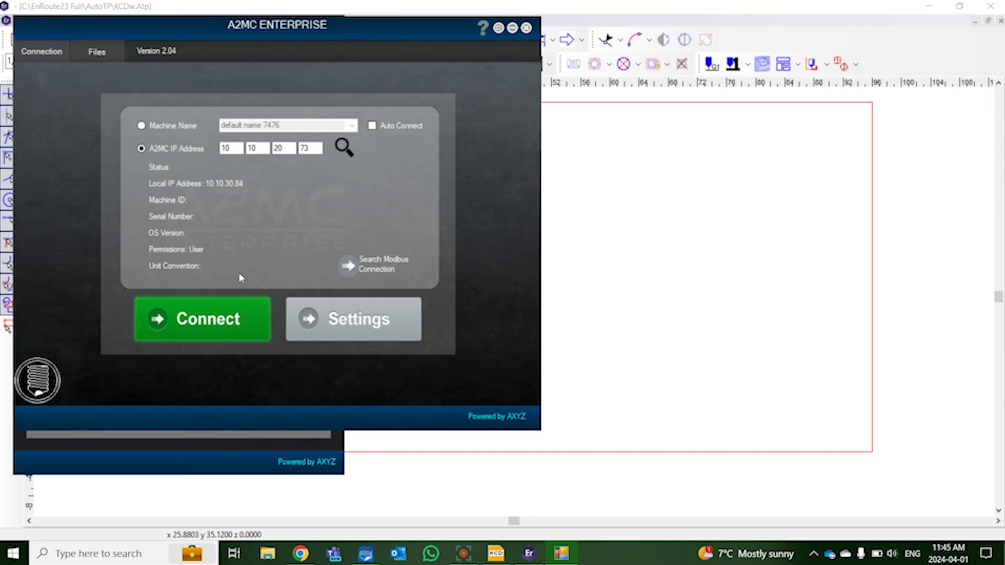
left_click(223, 334)
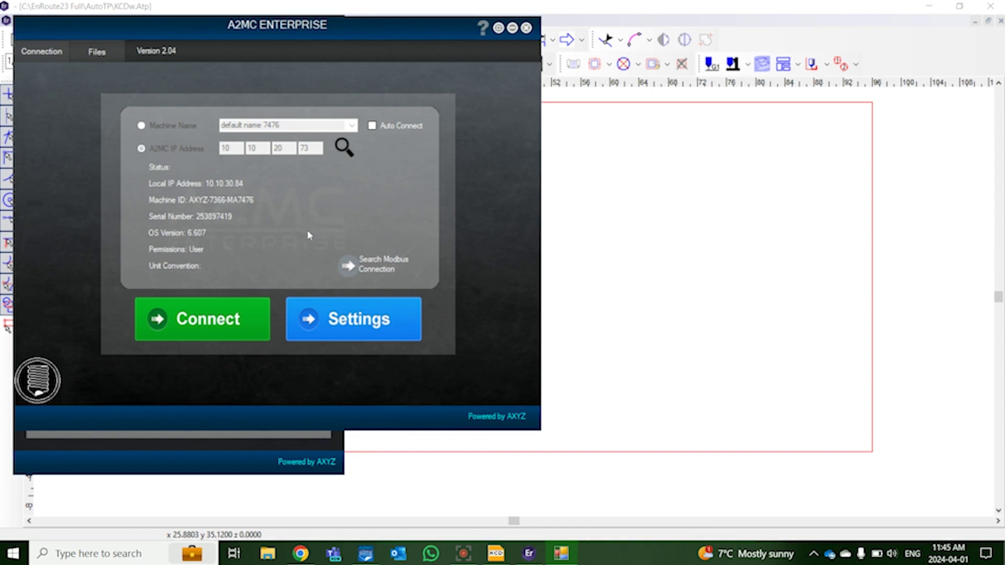
left_click(244, 320)
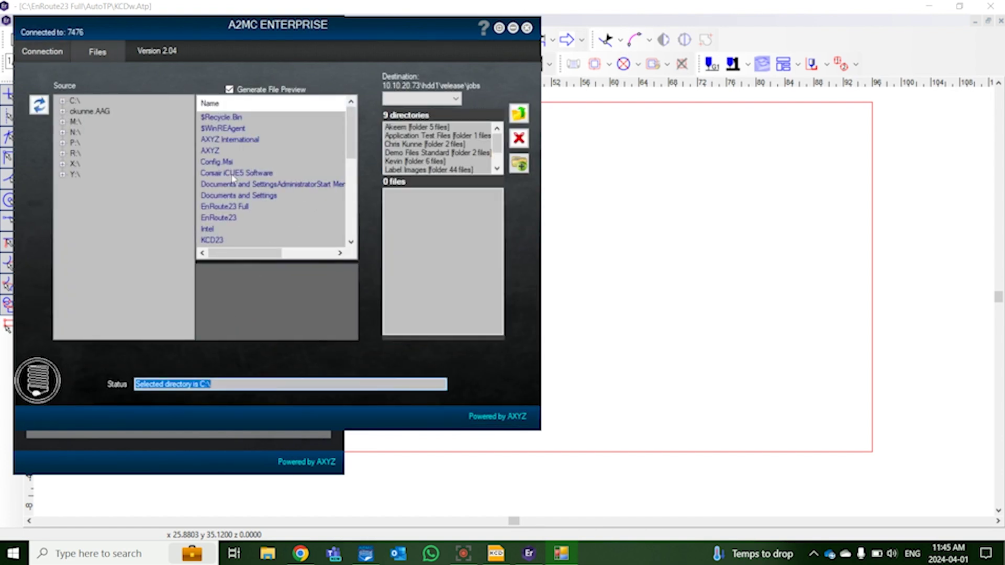
Transfer Webinar Dovetails.nc from the OneDrive Desktop's NC (A2MC) folder to the machine's jobs directory.
left_click(94, 111)
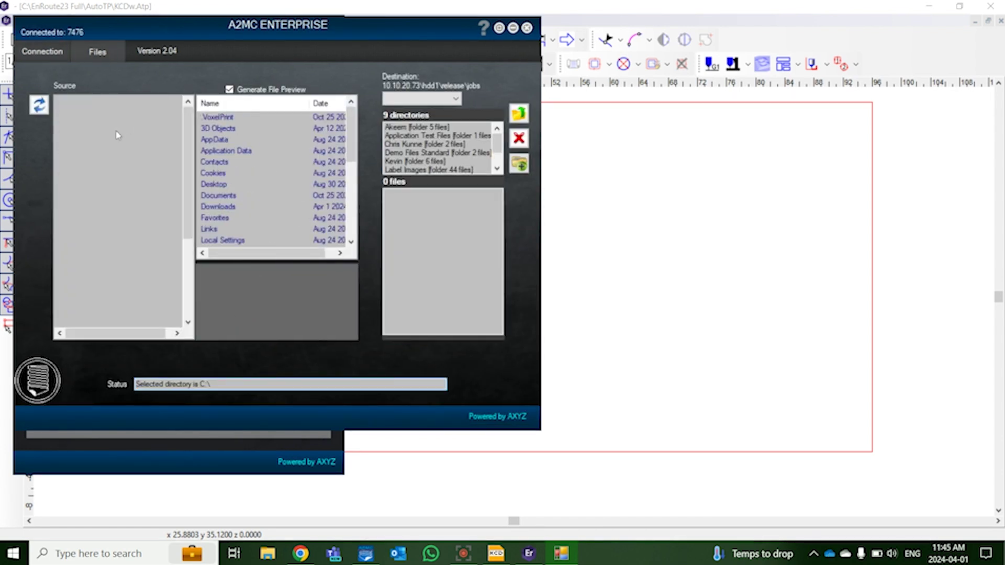
left_click(149, 281)
left_click(120, 282)
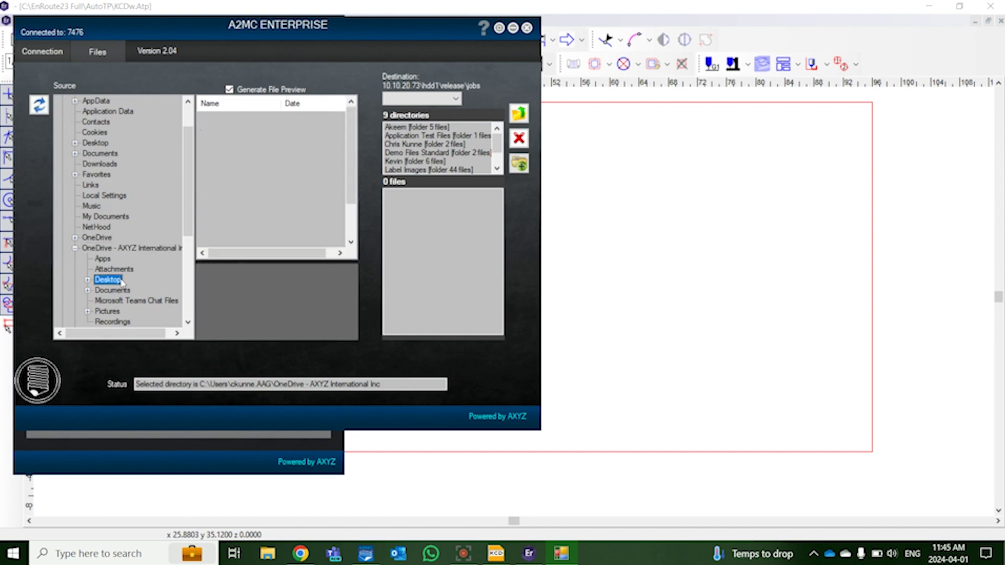
left_click(134, 270)
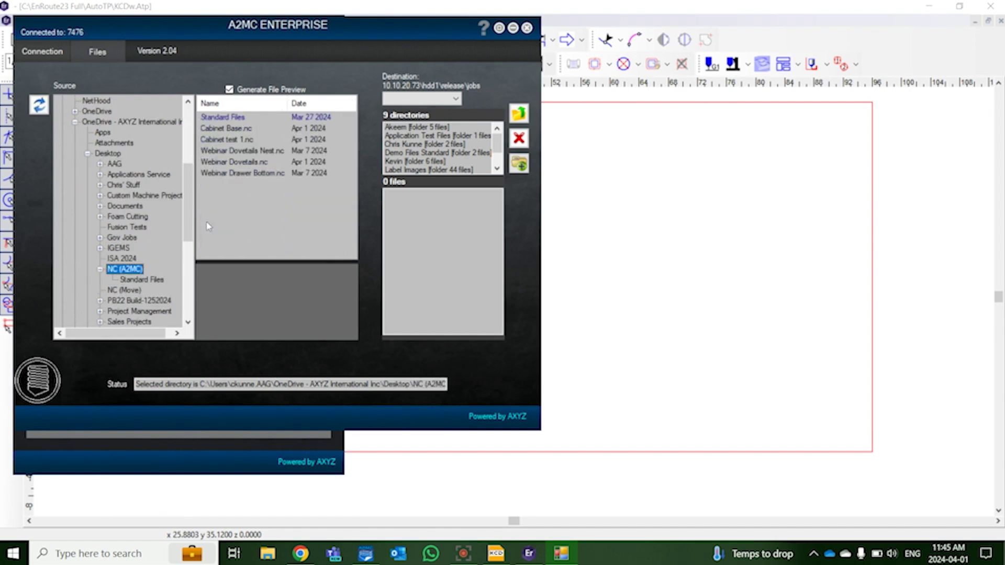
left_click(240, 163)
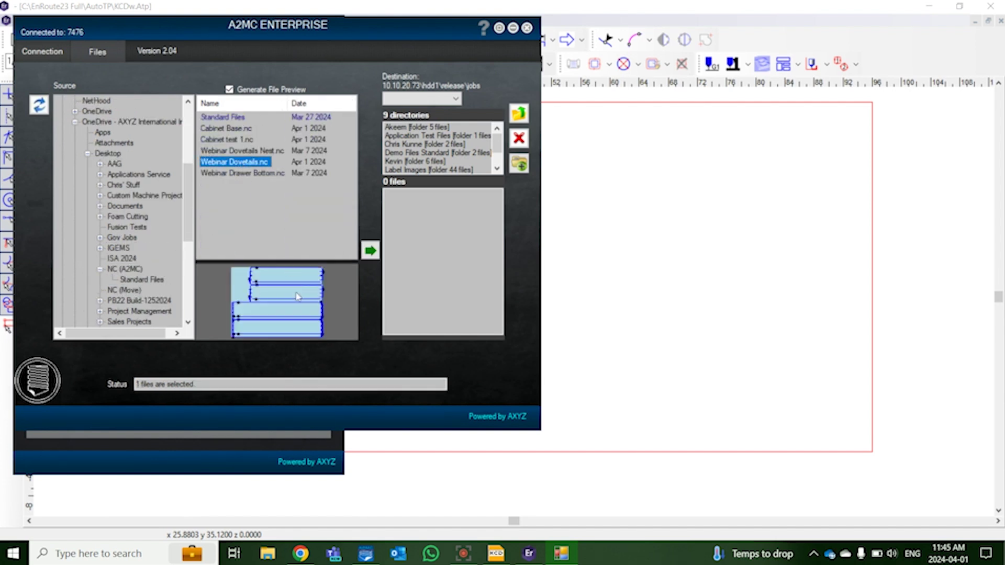
left_click(371, 251)
Select the transferred Webinar Dovetails.nc as the machine's current job.
left_click(416, 193)
right_click(425, 194)
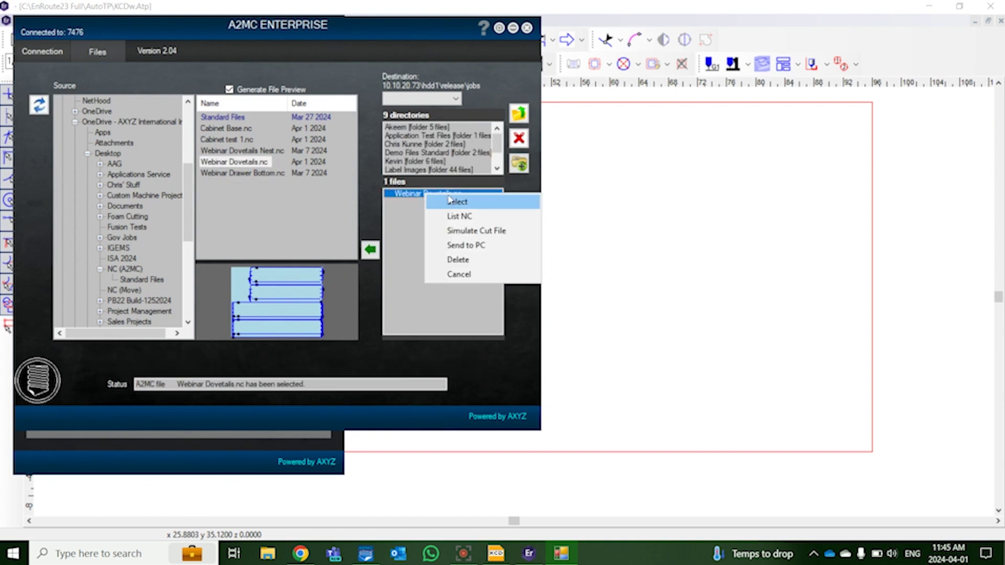
left_click(480, 206)
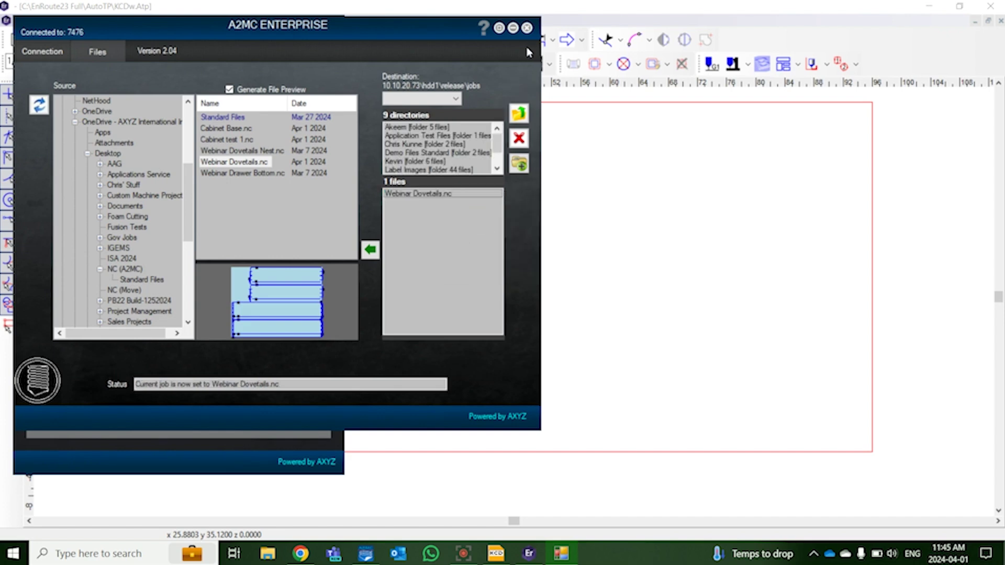